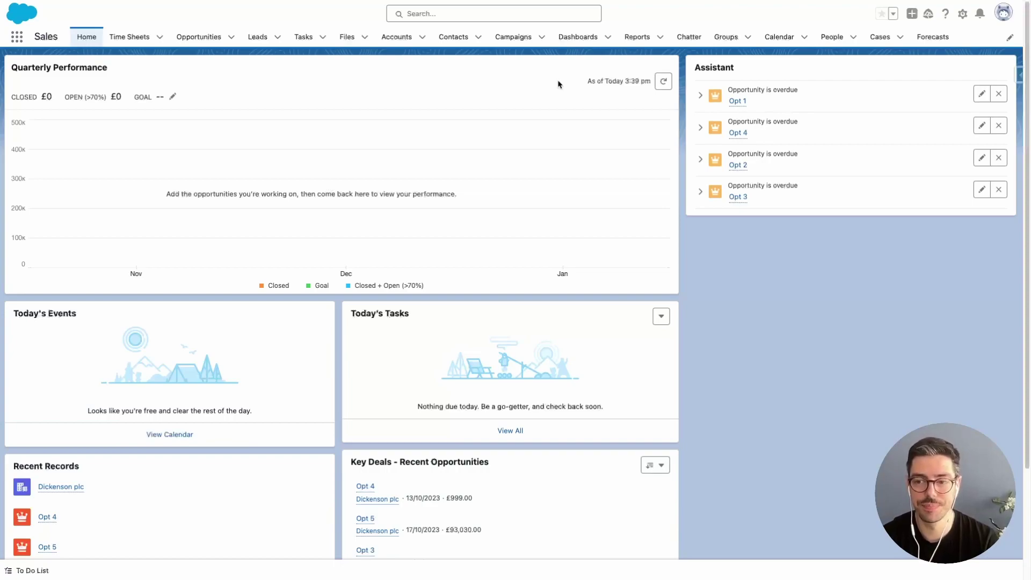
- Turn on Lead Intelligence View in Setup, found by a Quick Find search for 'intelligence'
left_click(963, 14)
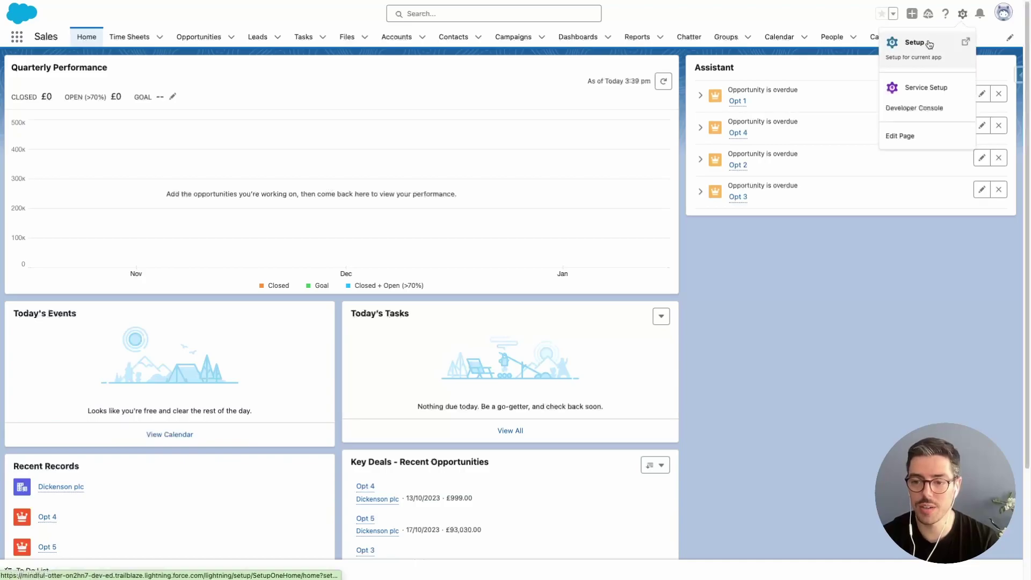
left_click(929, 44)
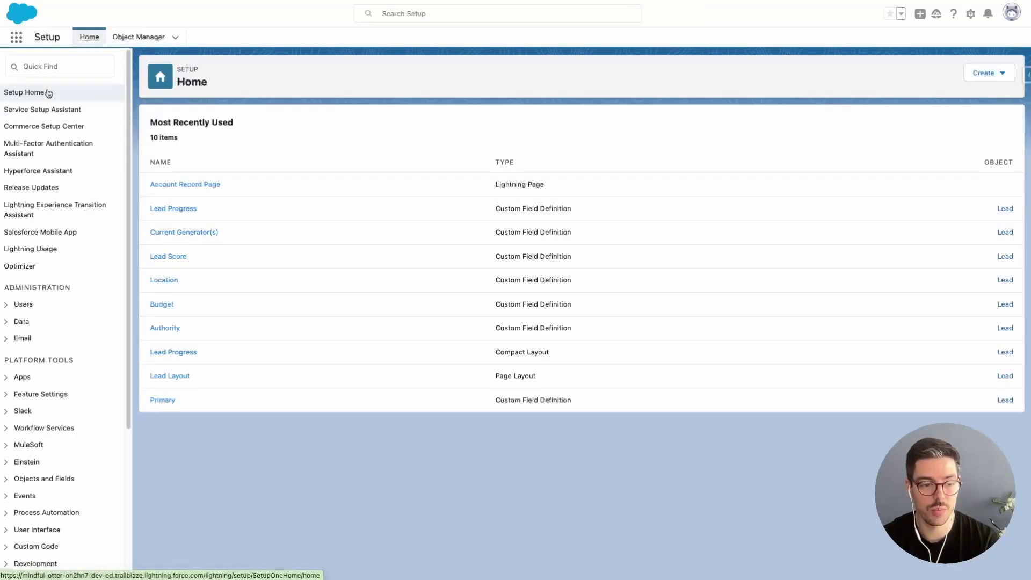
left_click(56, 68)
type("intell")
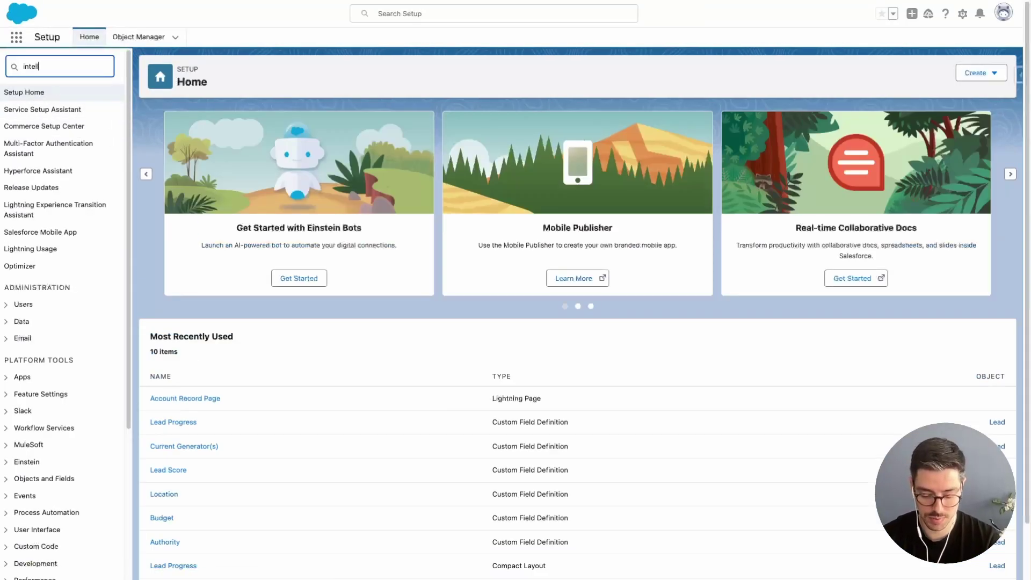
type("igence")
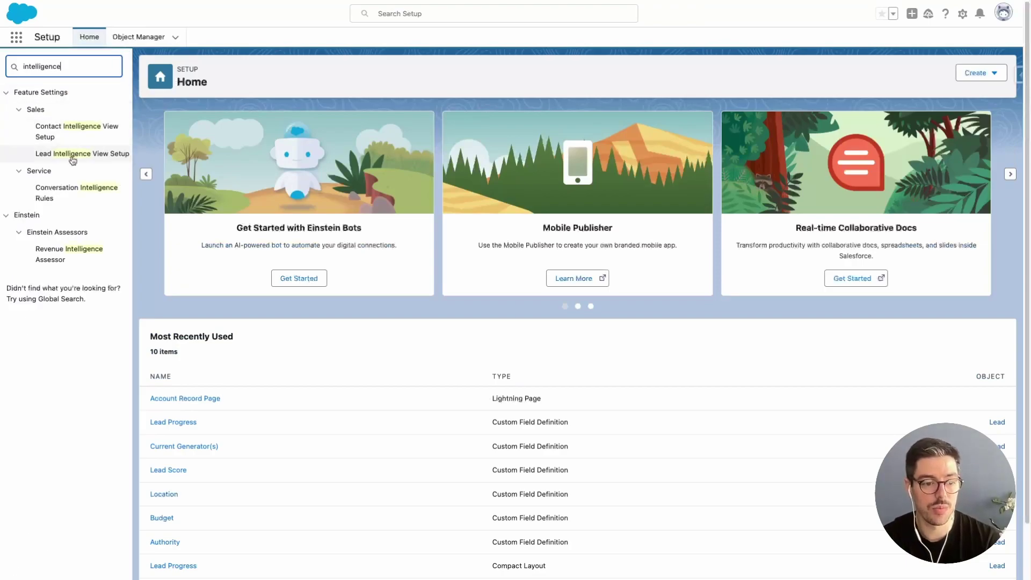
left_click(73, 155)
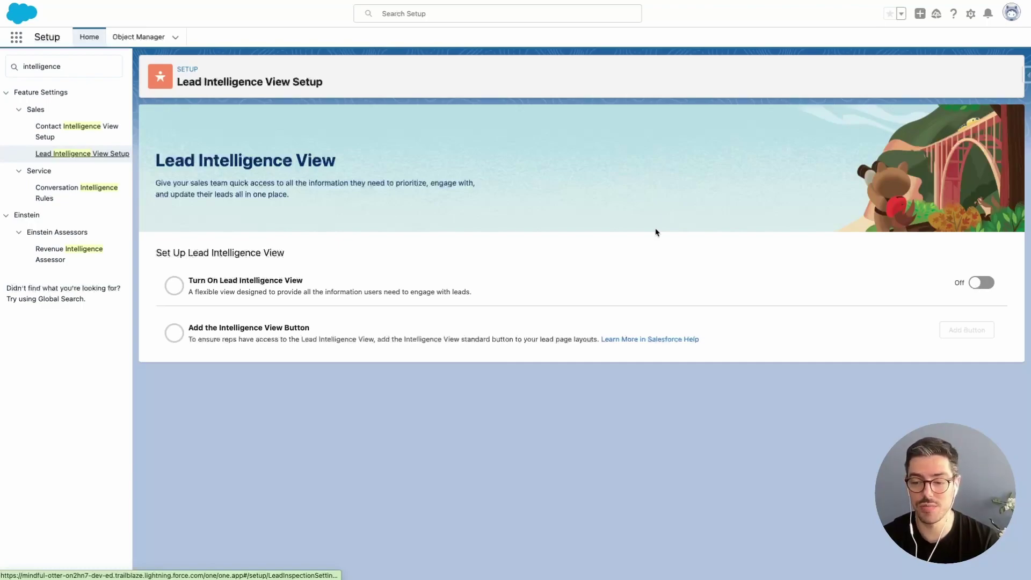
left_click(978, 287)
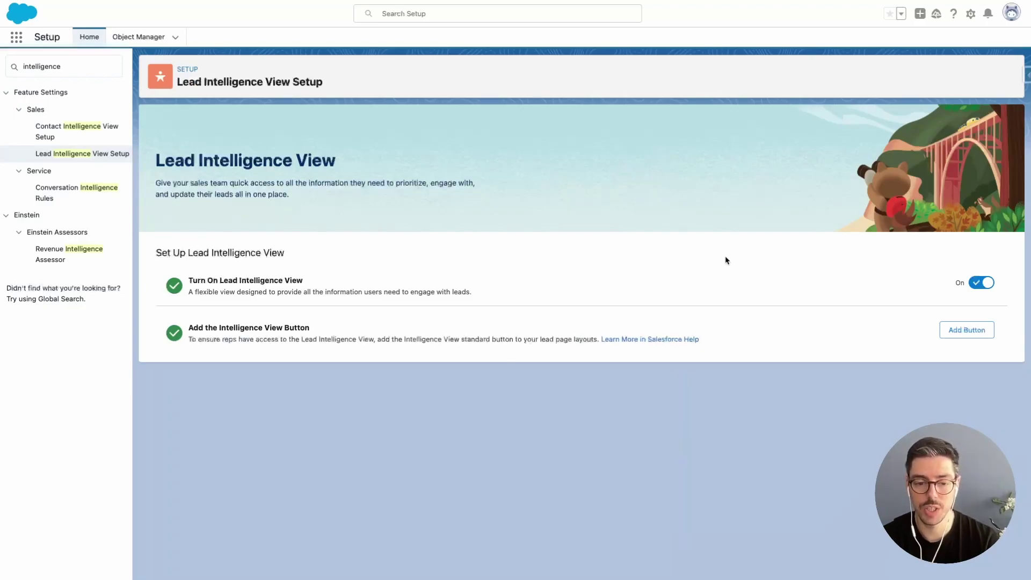
- Open the Leads tab in the Sales app, dismiss the intro prompt, and switch to Intelligence View
key("ctrl+shift+Tab")
left_click(258, 45)
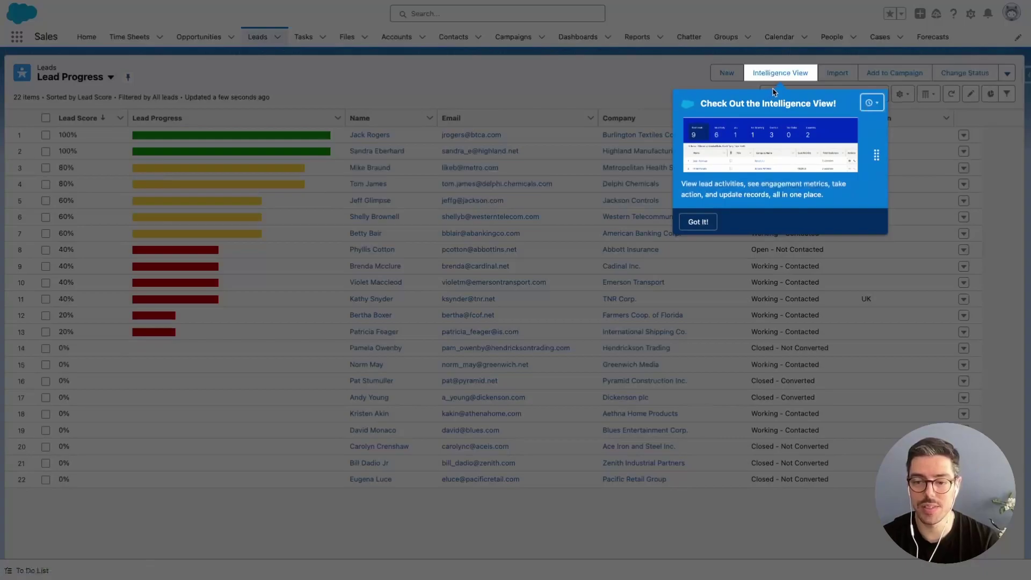
left_click(705, 221)
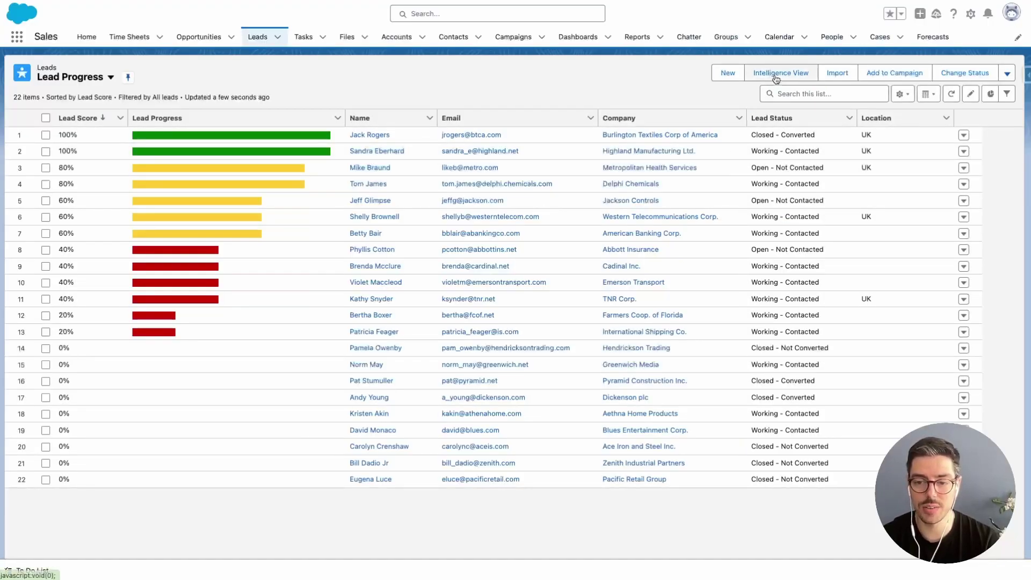
left_click(776, 77)
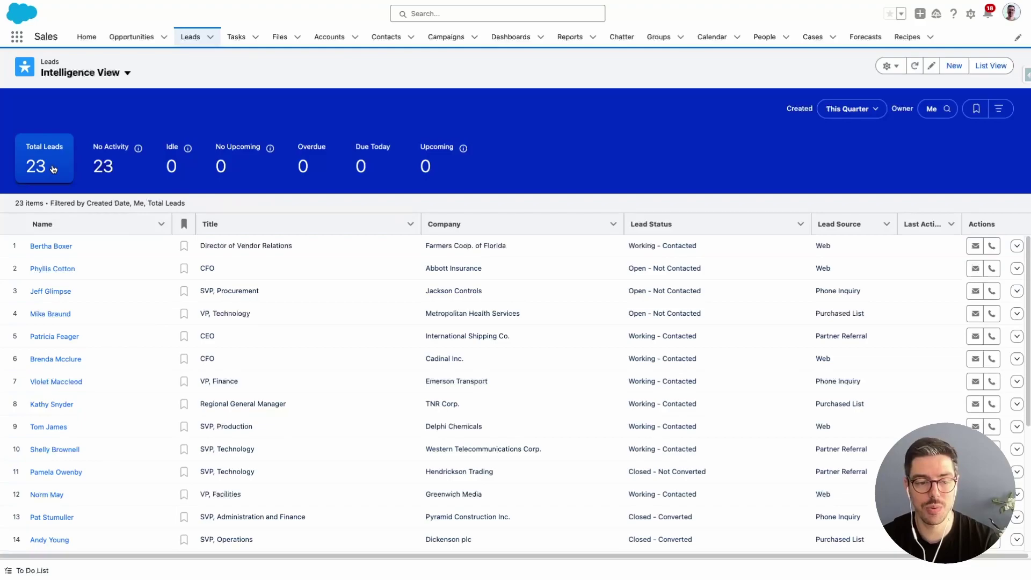
- Filter by each metric tile in turn: No Activity, Idle, No Upcoming, Overdue, Due Today, Upcoming
left_click(130, 172)
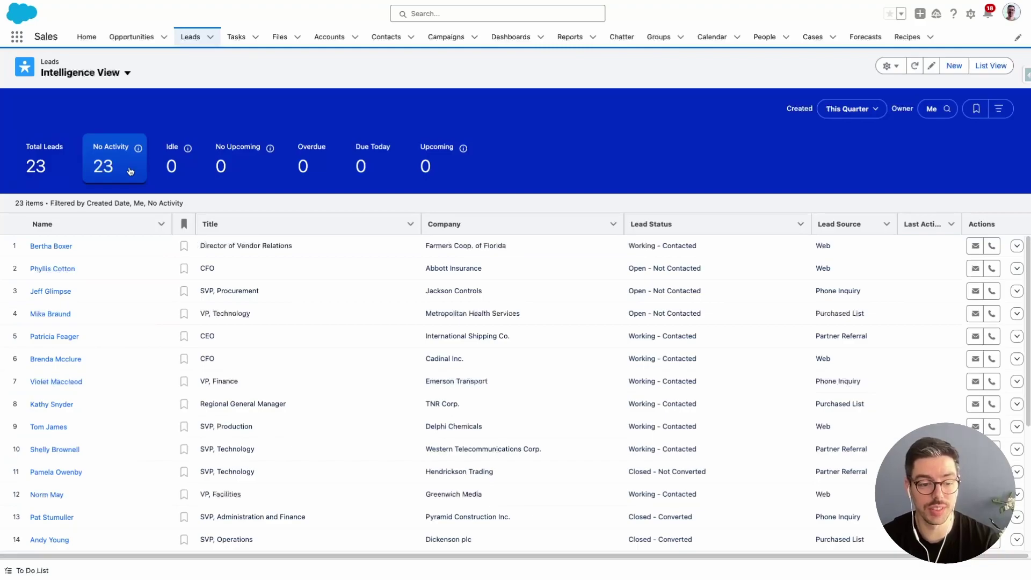
mouse_move(138, 151)
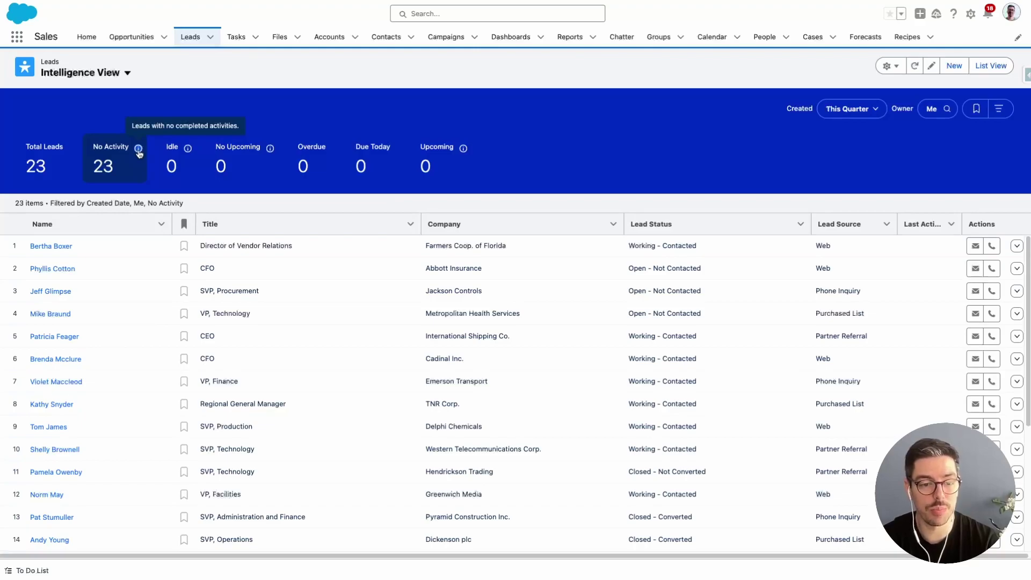
left_click(171, 168)
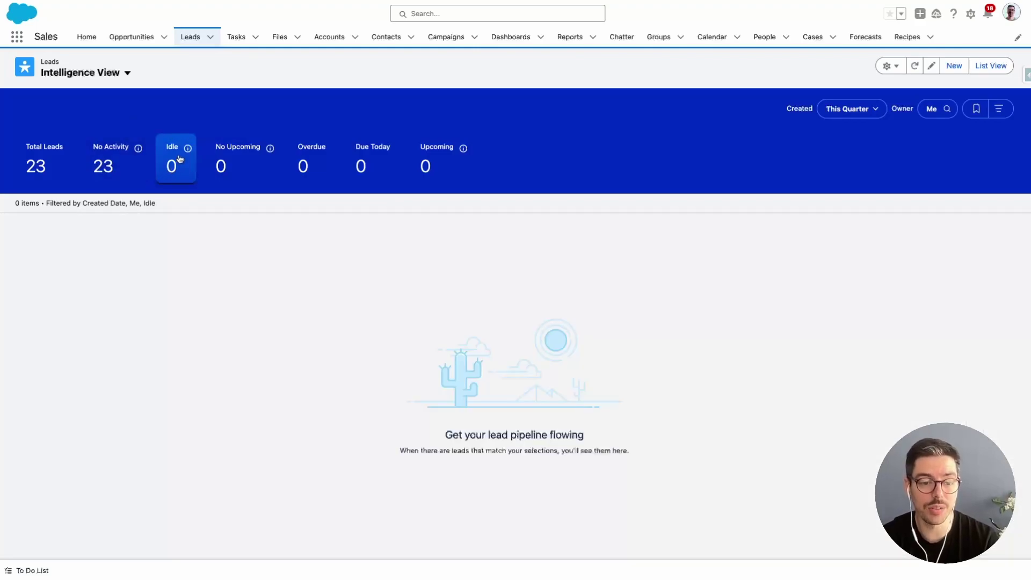
mouse_move(187, 153)
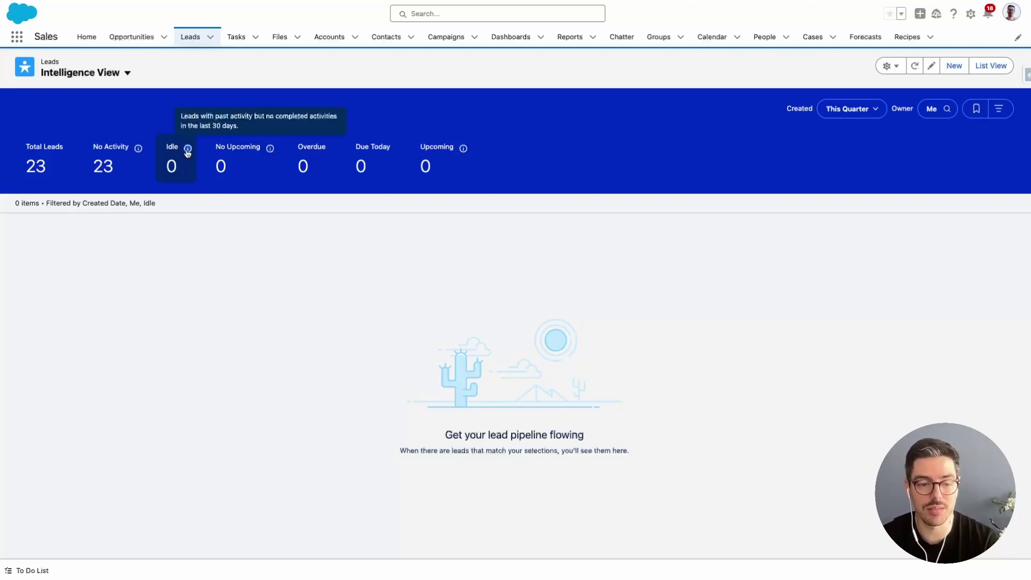
left_click(248, 165)
mouse_move(269, 153)
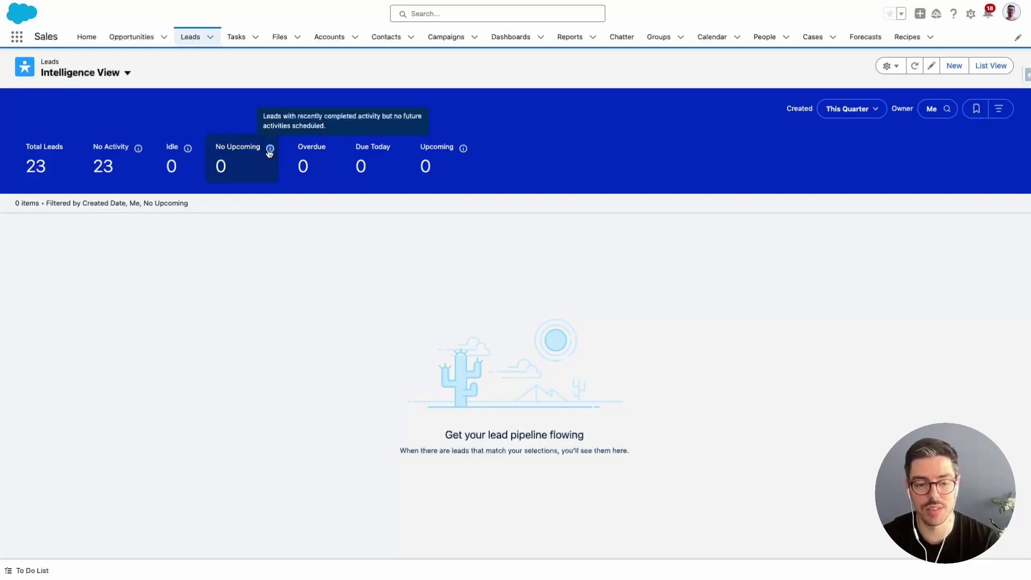
left_click(307, 171)
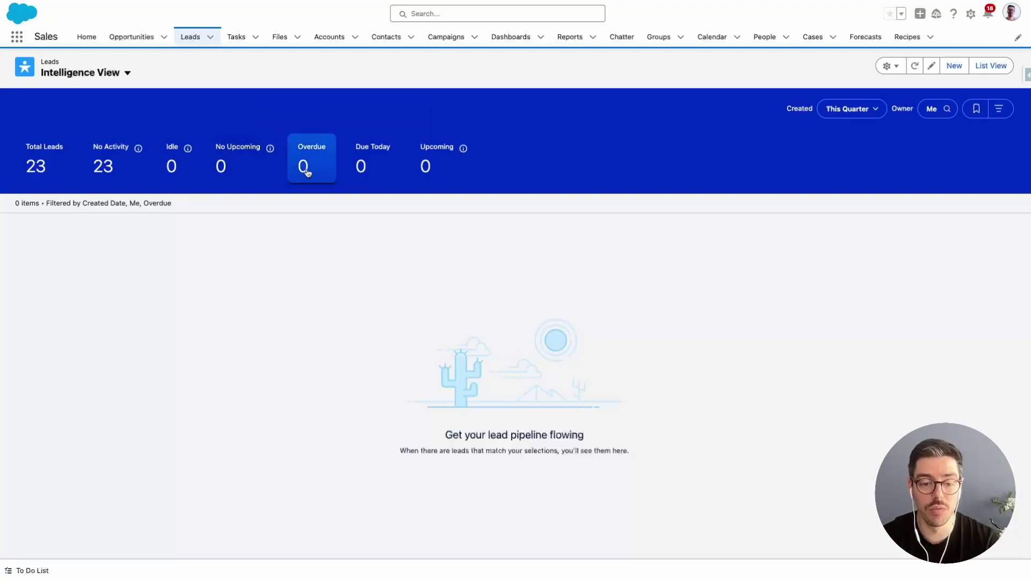
left_click(361, 168)
left_click(423, 172)
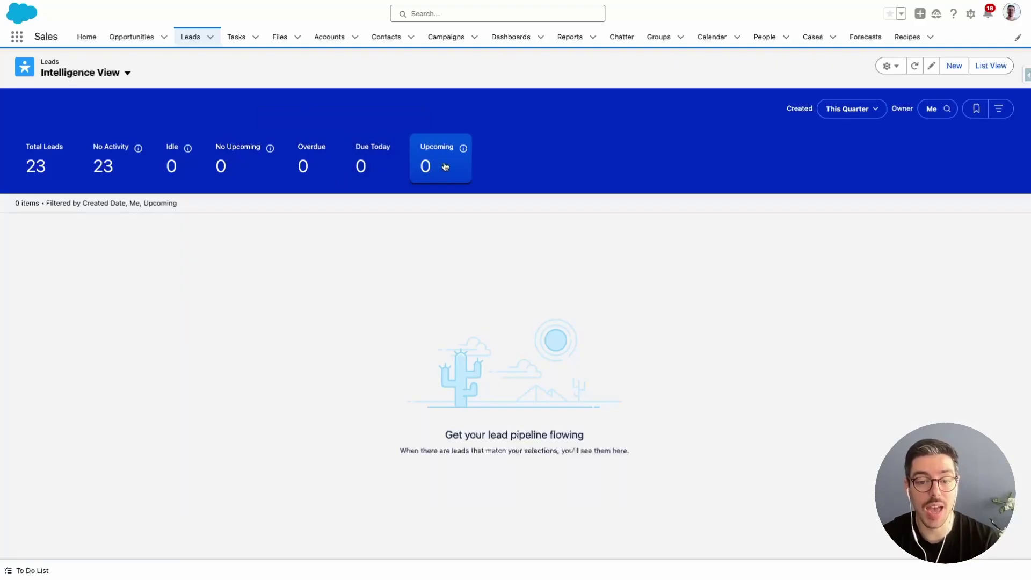
mouse_move(465, 151)
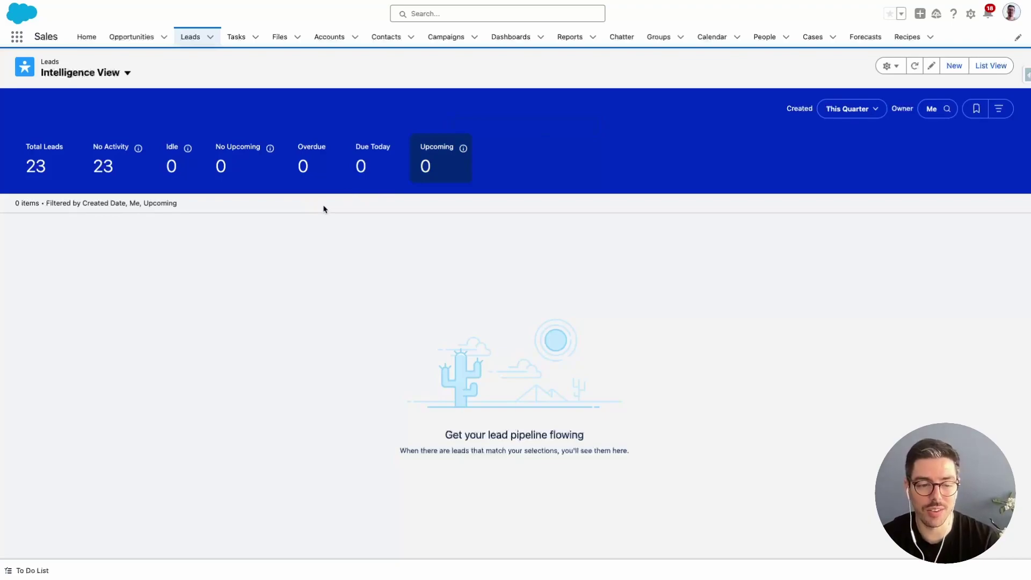
- Return to Total Leads, adjust the created-date range, limit owner to Me, and review saved filters
left_click(35, 164)
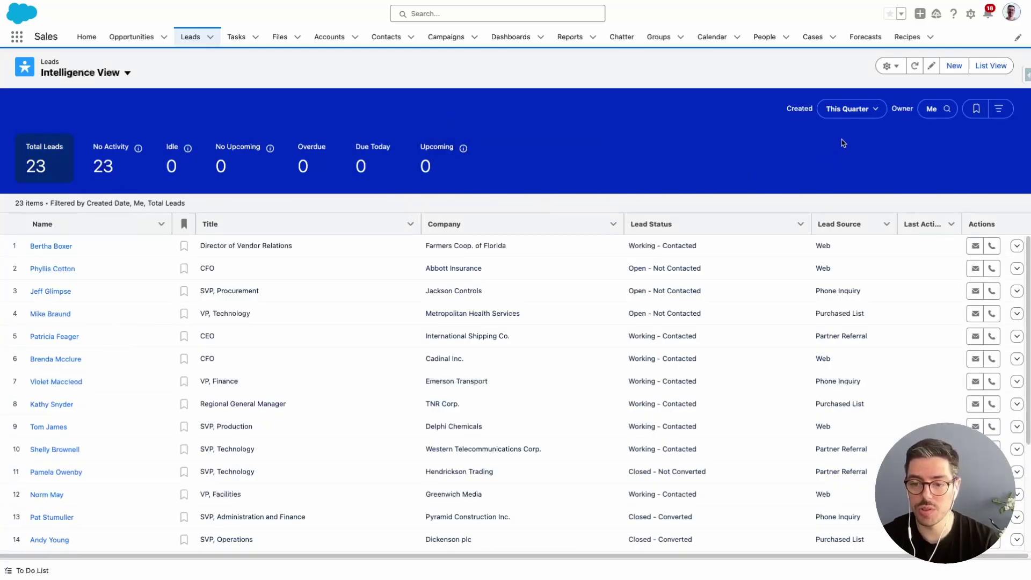
left_click(875, 114)
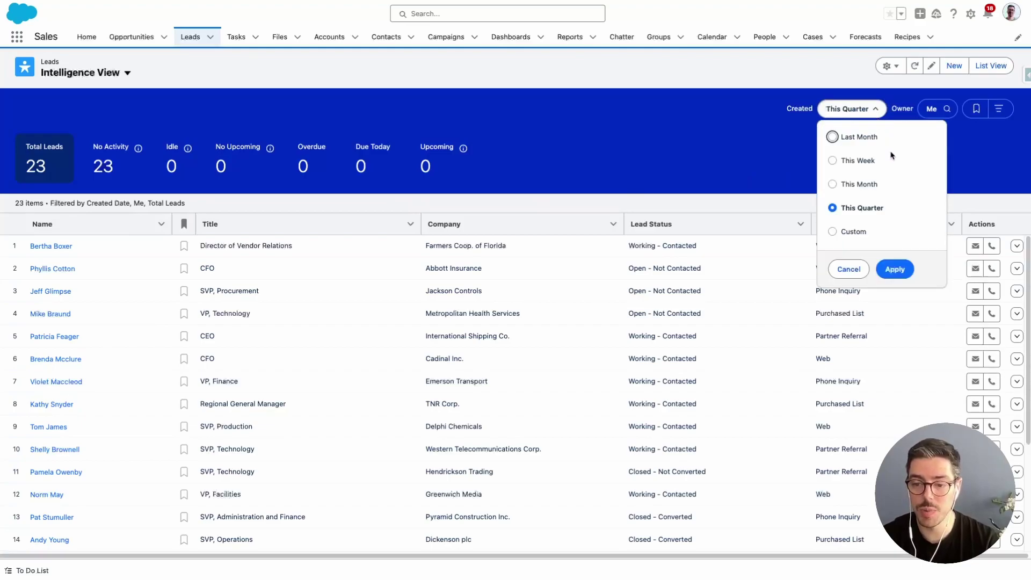
left_click(861, 234)
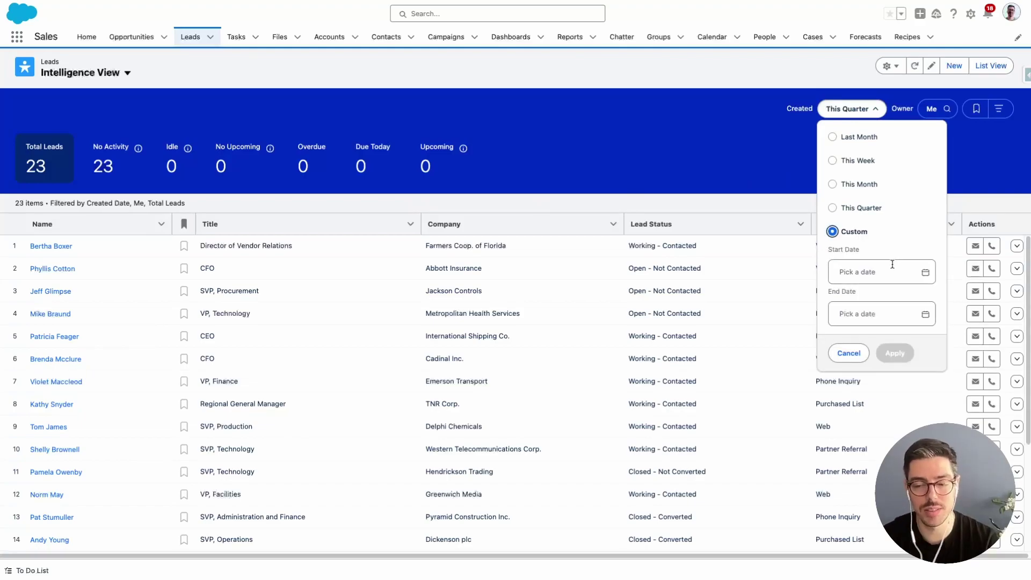
left_click(940, 109)
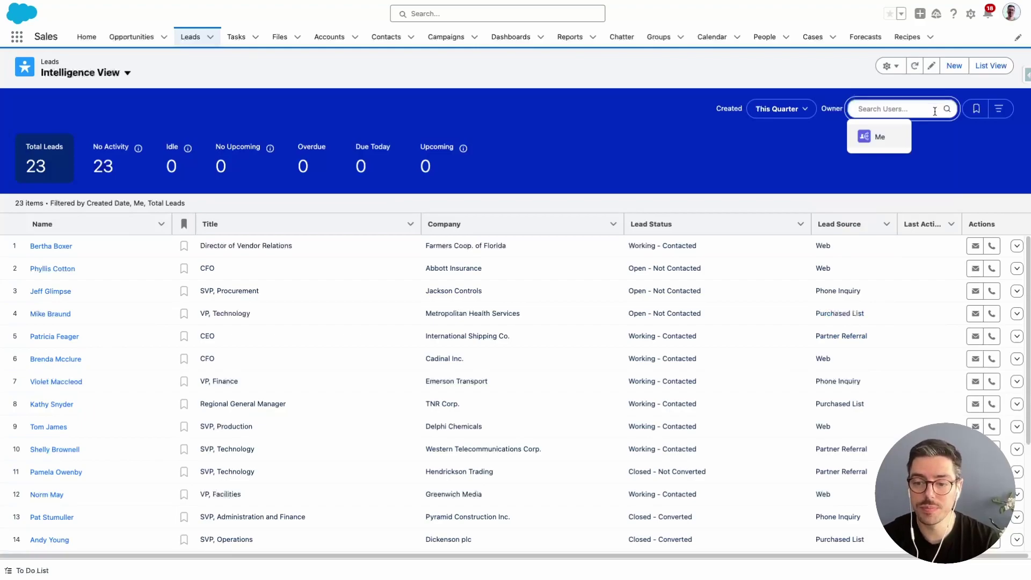
left_click(957, 131)
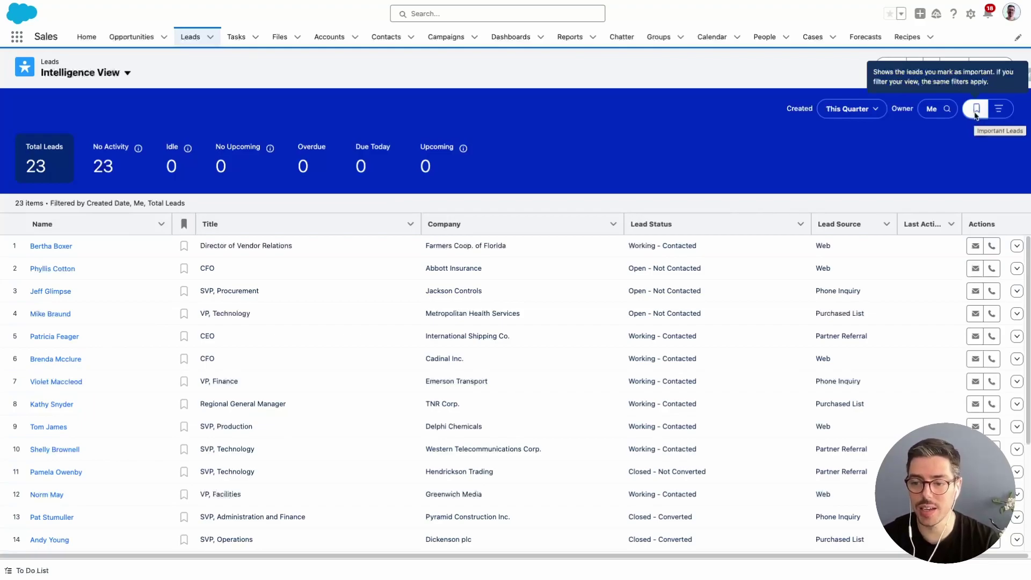
left_click(999, 113)
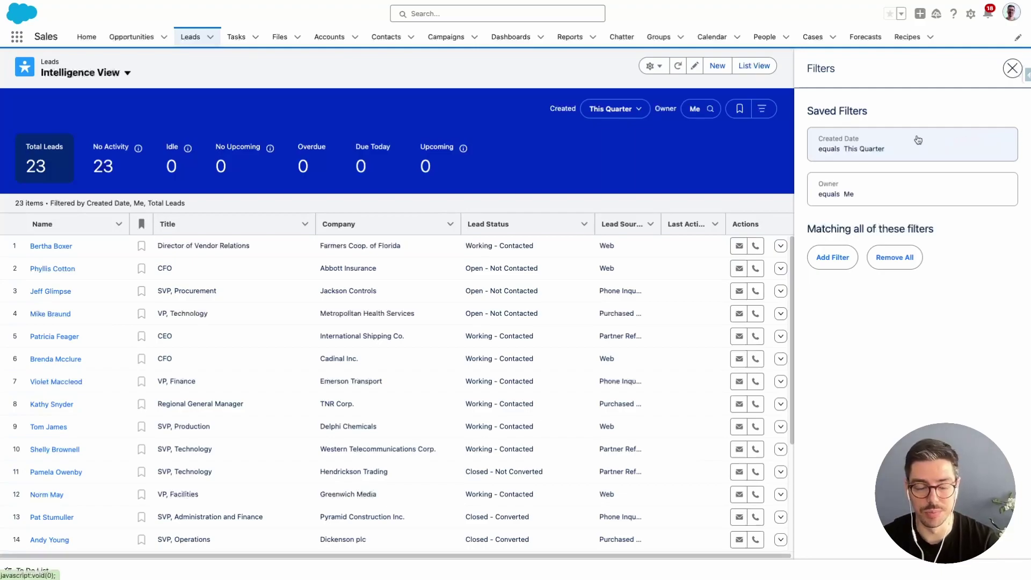
left_click(1012, 68)
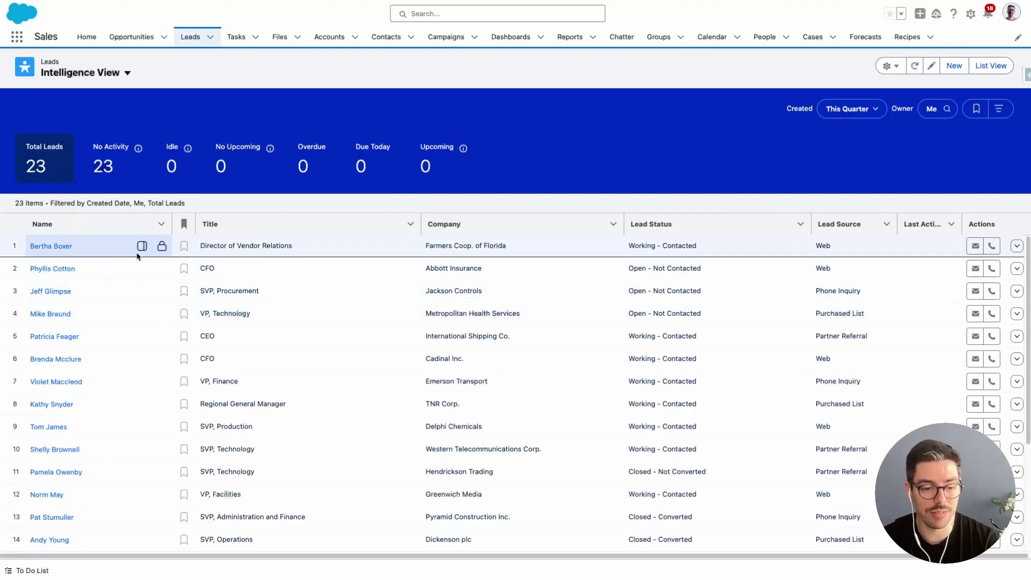
- Bookmark the first six leads as important, then toggle the Important Leads filter on and off
left_click(184, 247)
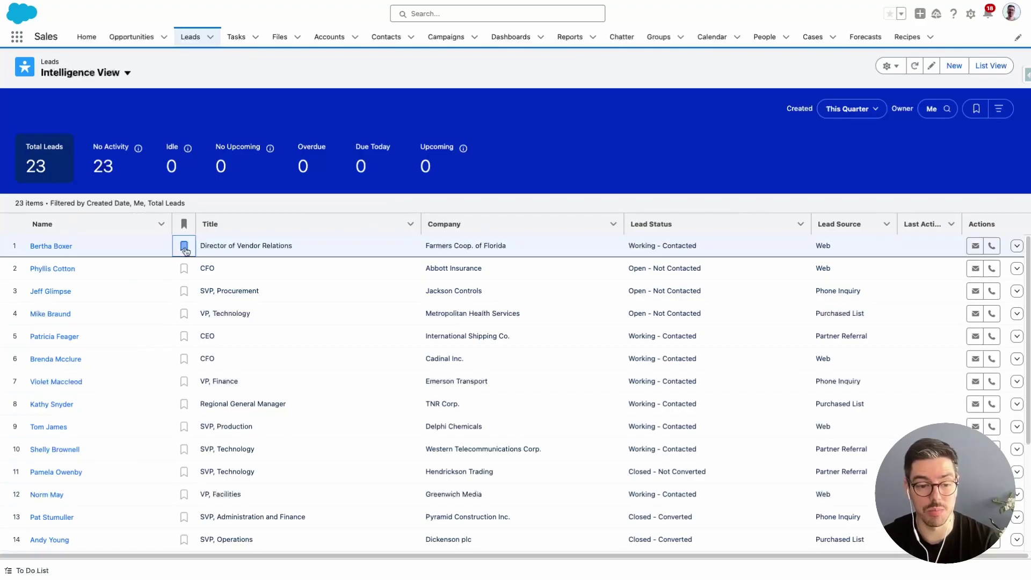
left_click(184, 268)
left_click(184, 291)
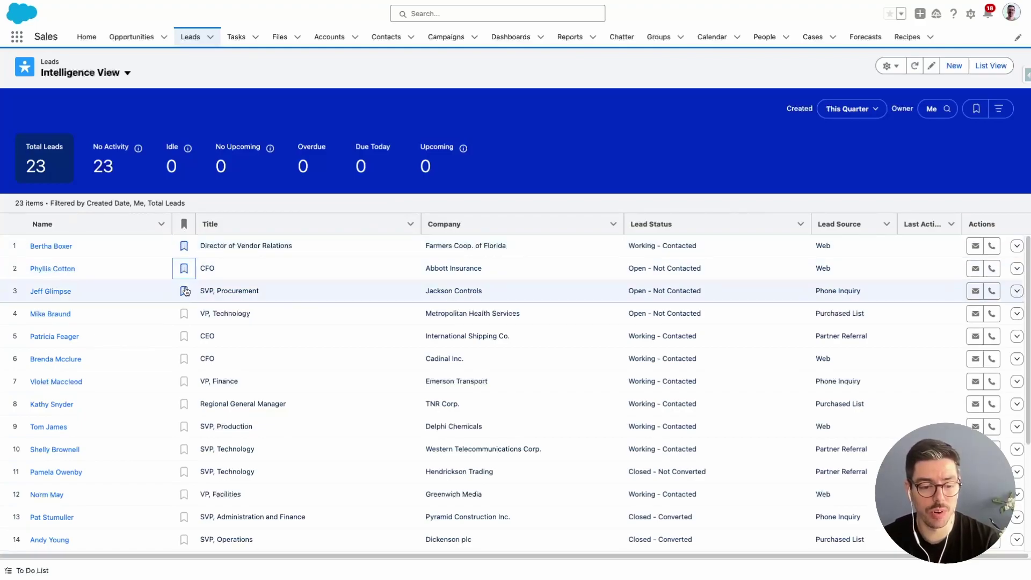
left_click(184, 314)
left_click(184, 337)
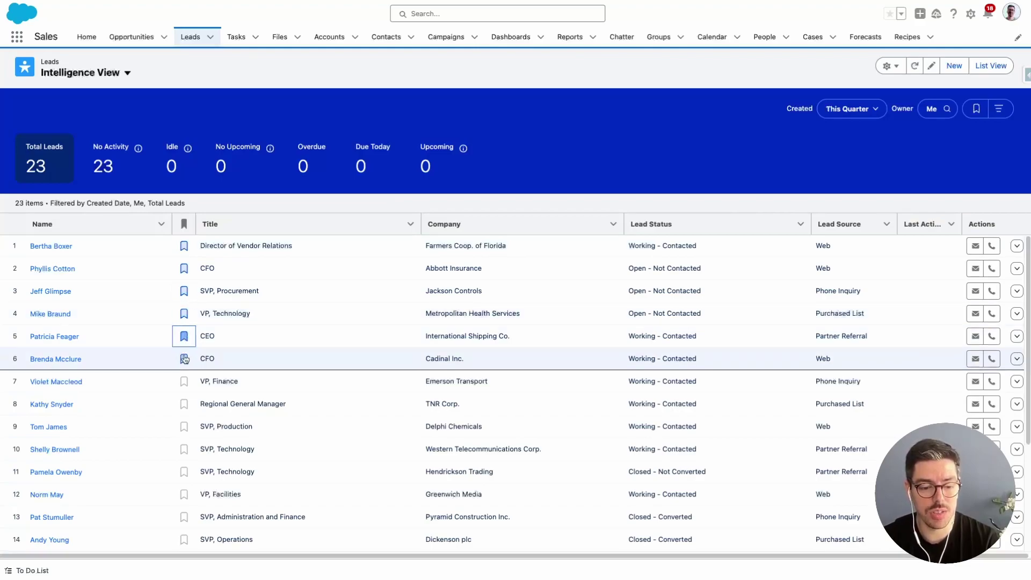
left_click(184, 359)
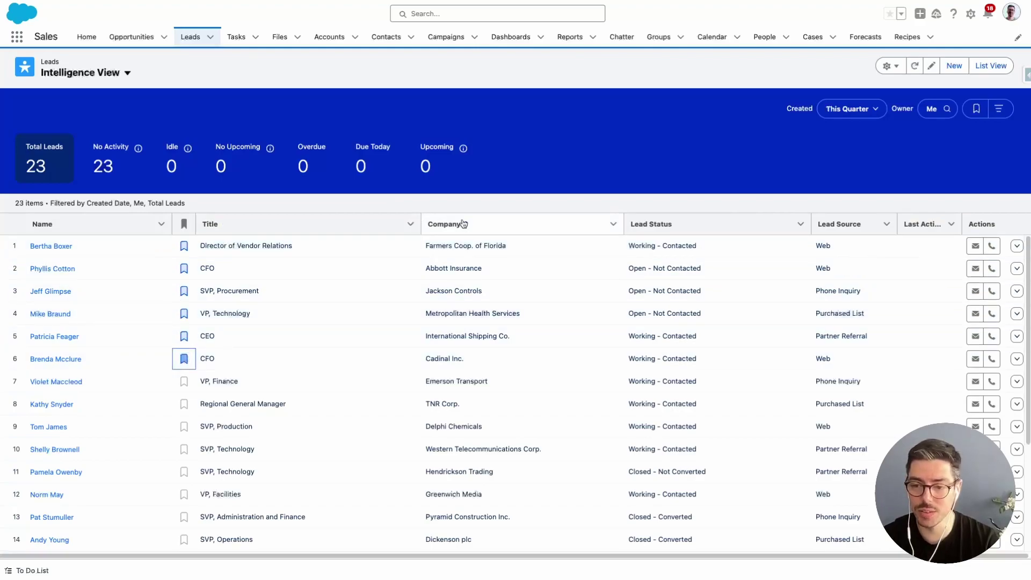
left_click(978, 110)
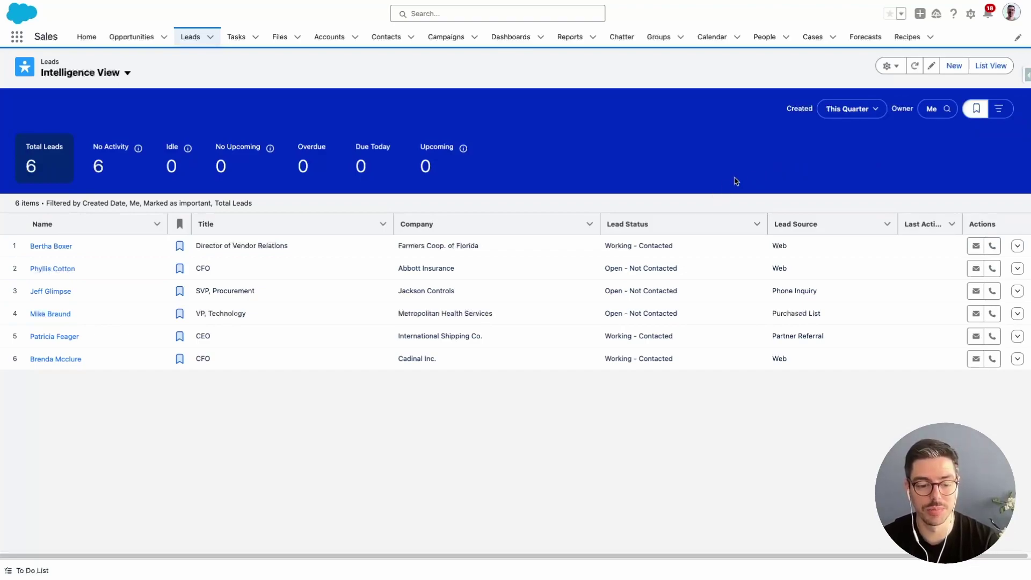
left_click(976, 109)
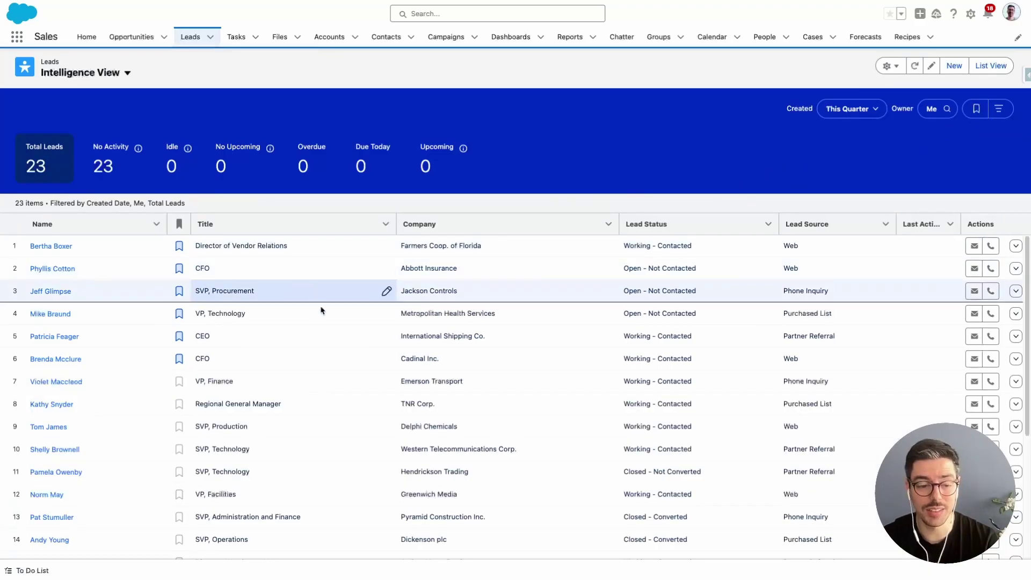
left_click(1015, 247)
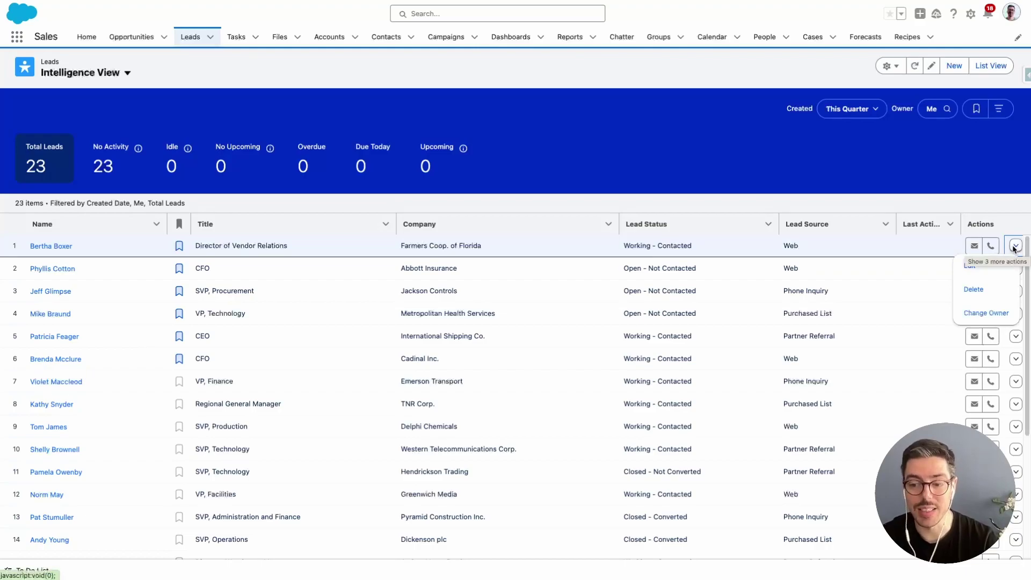
left_click(603, 206)
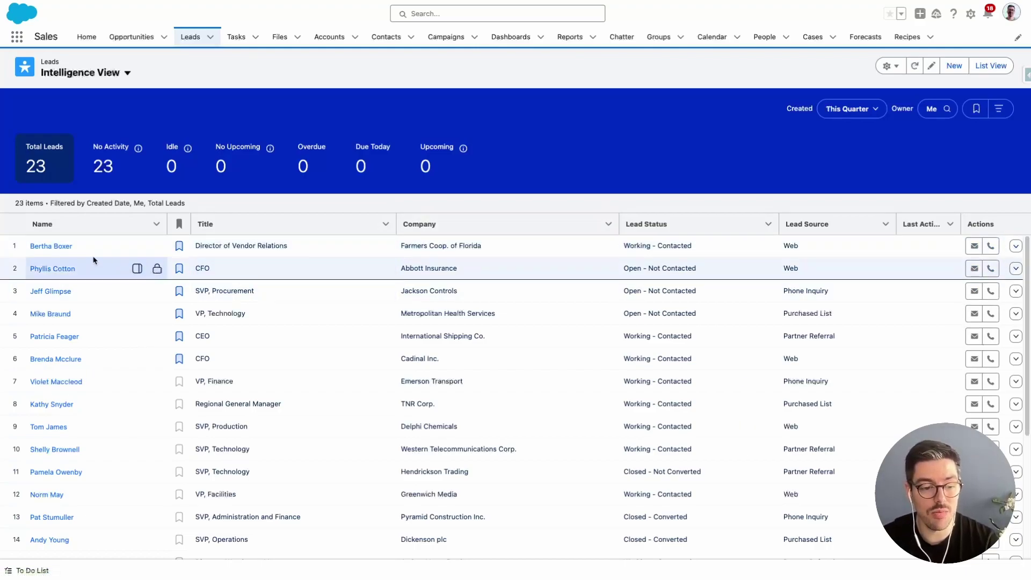
left_click(65, 247)
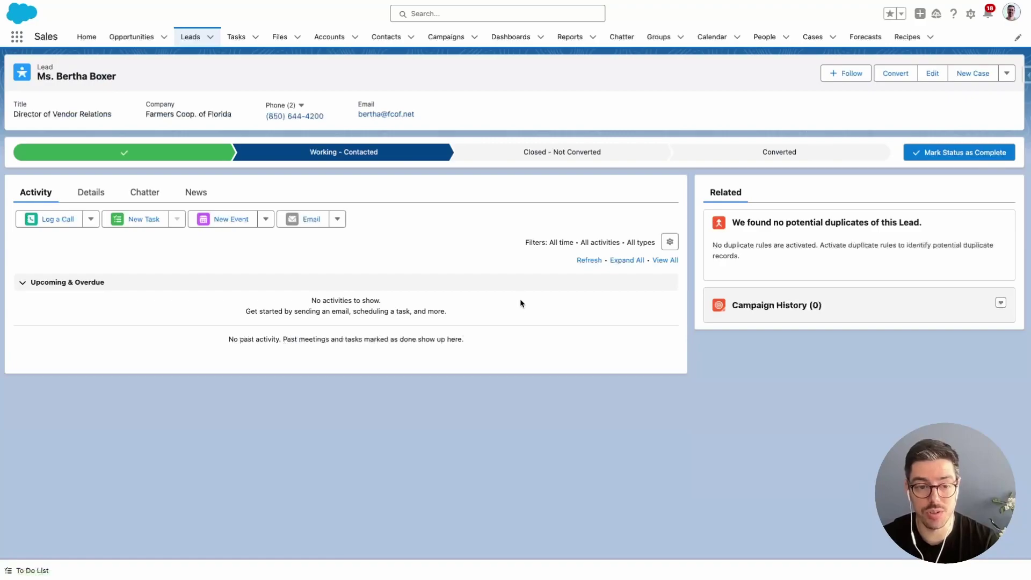
- Go back to Intelligence View, refresh it, and switch to the standard All Open Leads list
key("alt+Left")
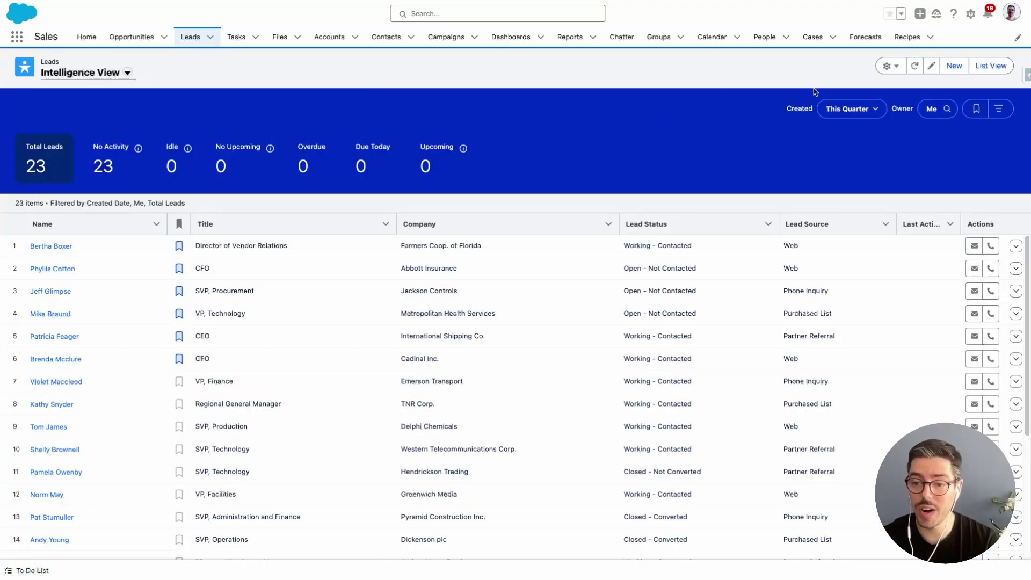
left_click(890, 65)
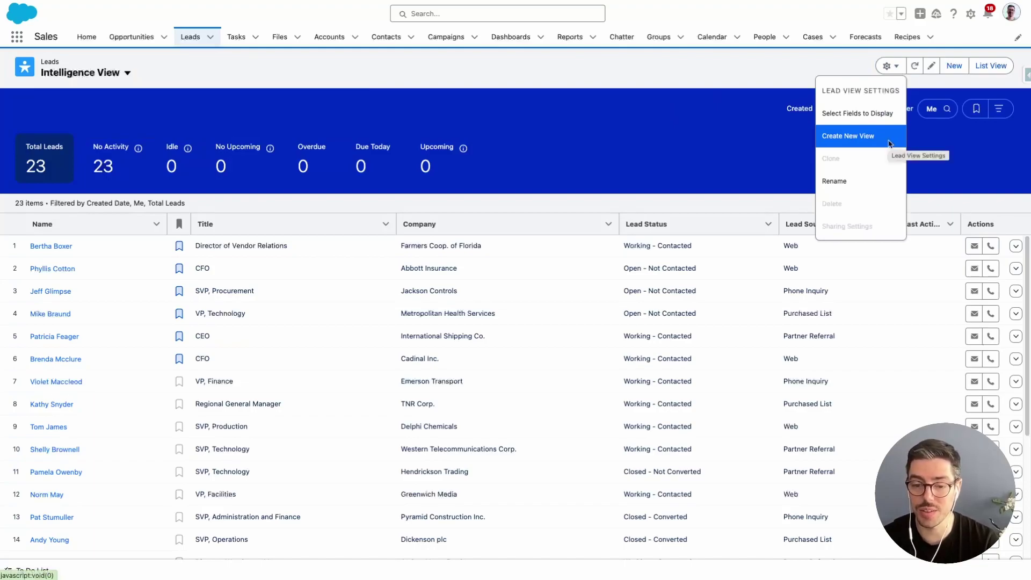
left_click(898, 68)
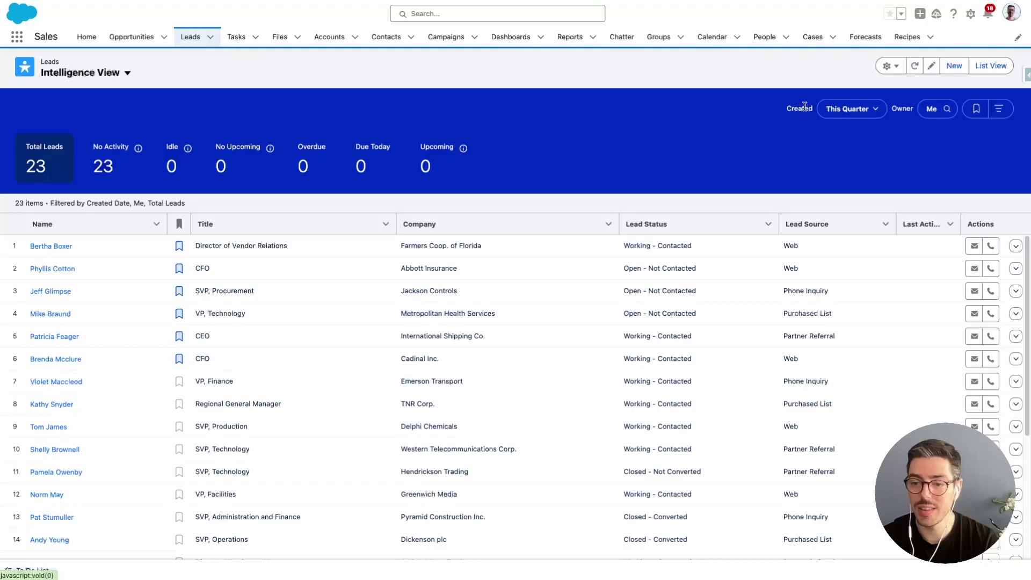
left_click(916, 67)
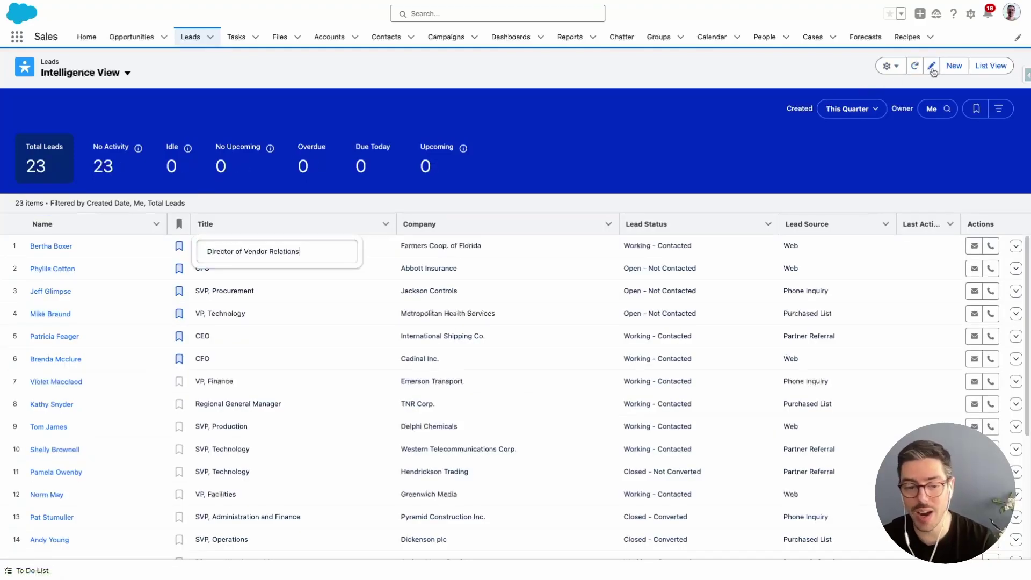
left_click(516, 224)
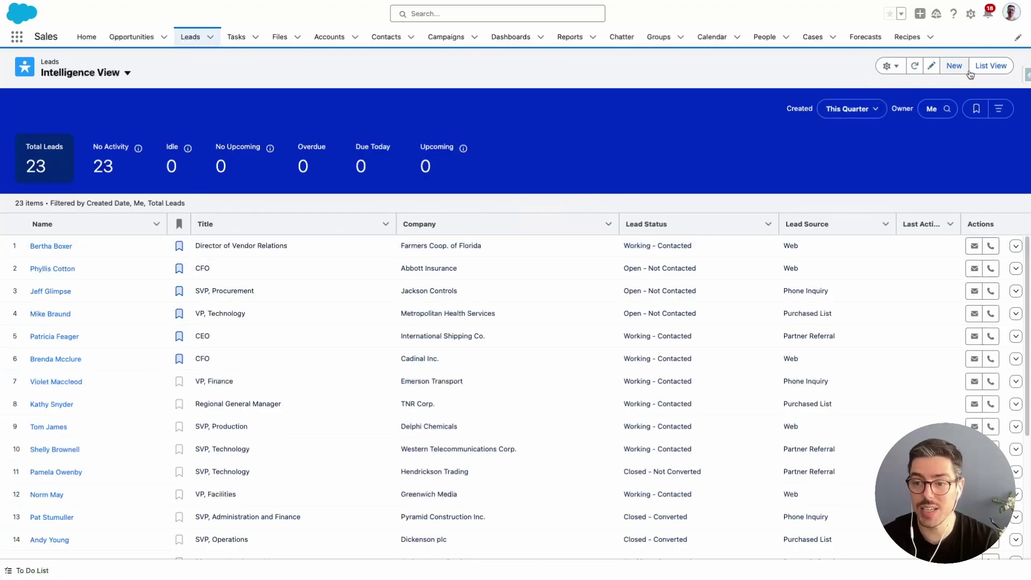
left_click(986, 68)
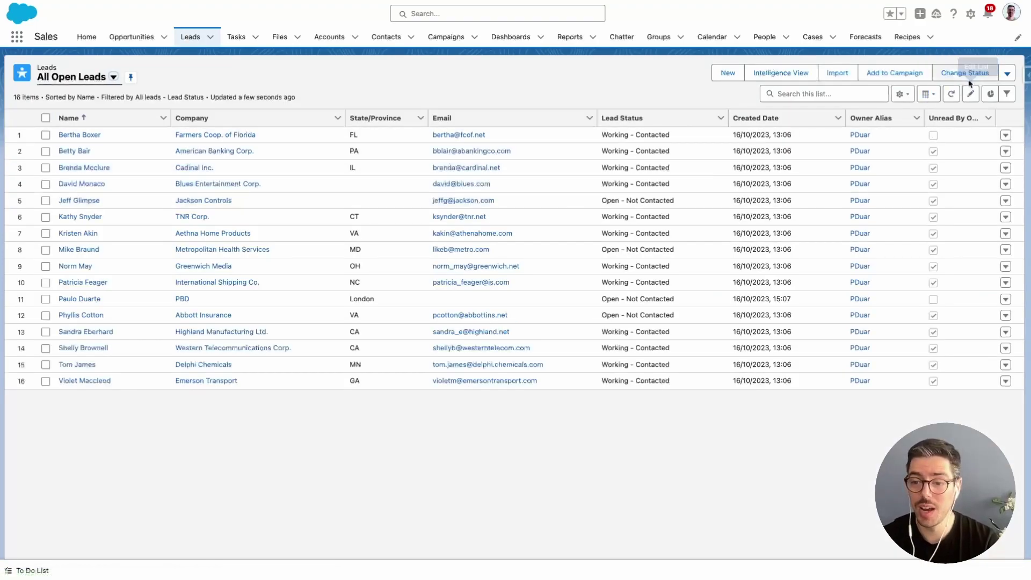
- Switch the Leads tab from the standard list back to Intelligence View with 23 leads
left_click(783, 76)
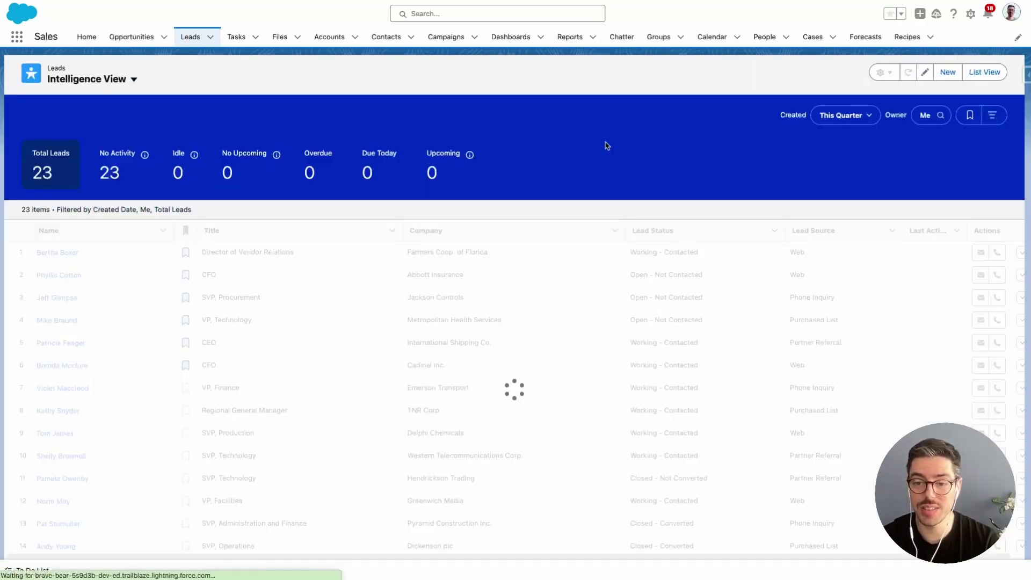